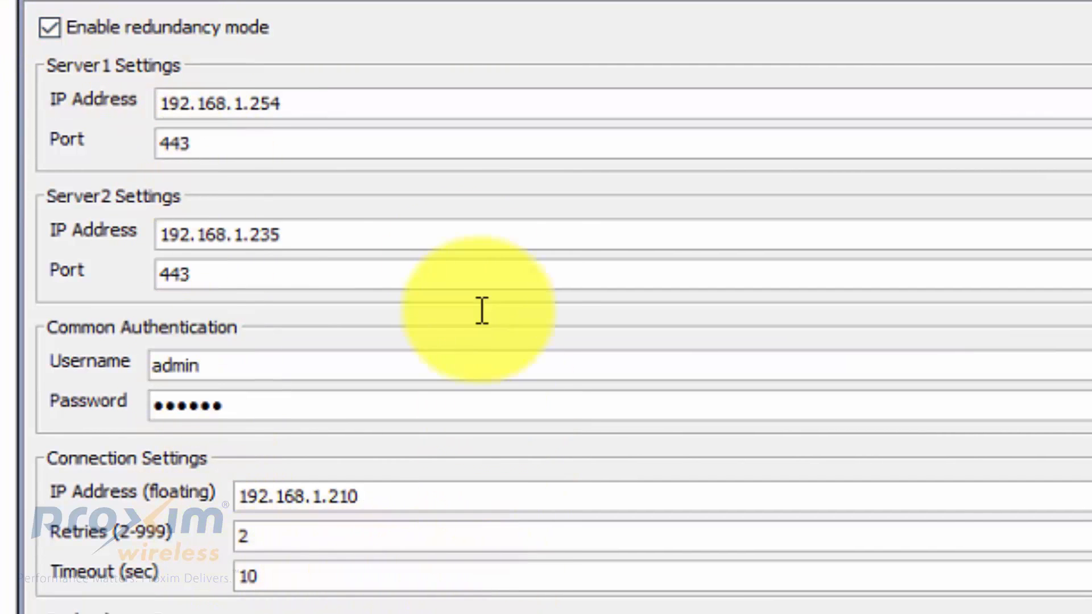
Review the Server1 and Server2 addresses, common authentication and floating IP address in the redundancy settings
left_click(382, 104)
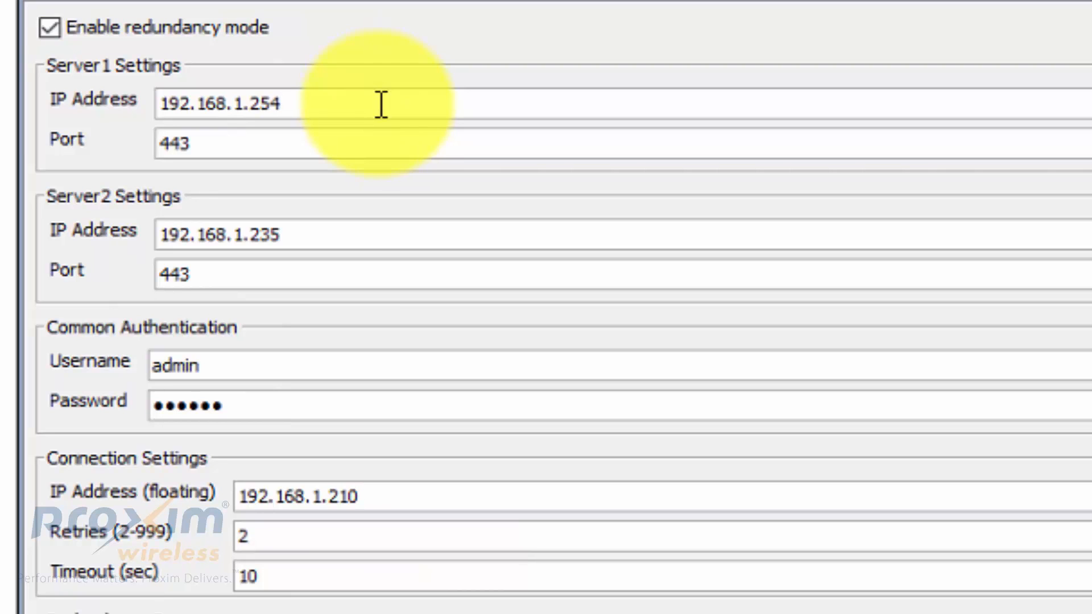
left_click(385, 229)
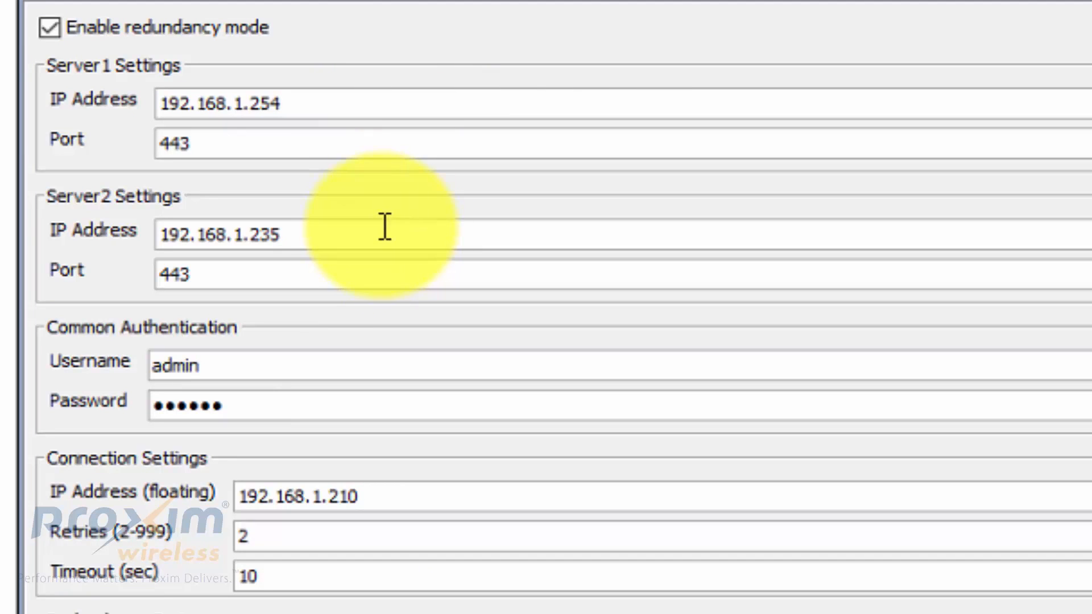
left_click(378, 357)
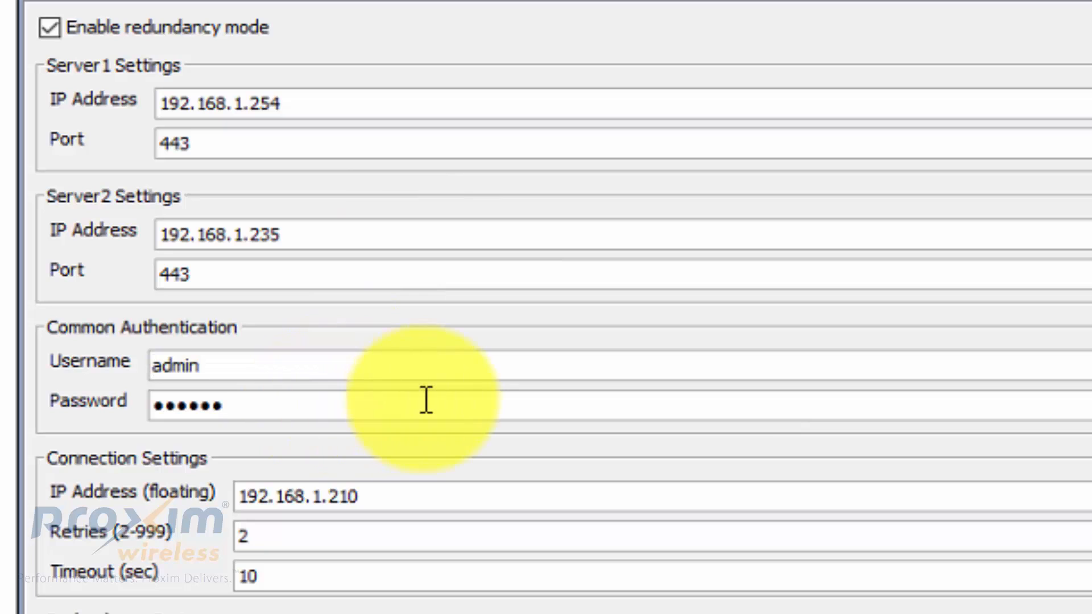
left_click(463, 498)
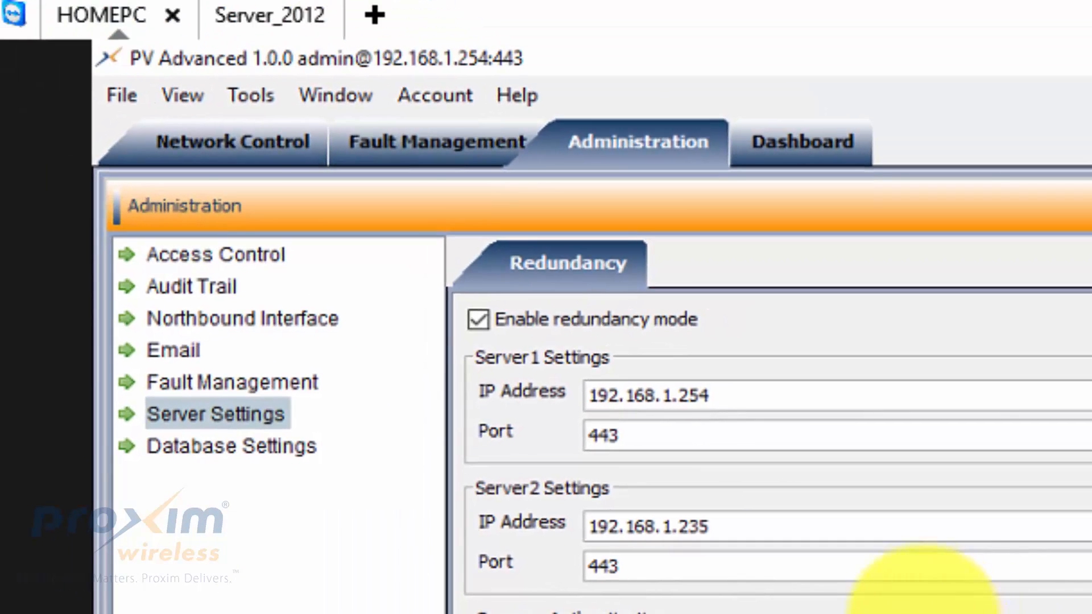
Switch to the Server_2012 remote session and stop the PVMonitor and PVServer services
left_click(257, 18)
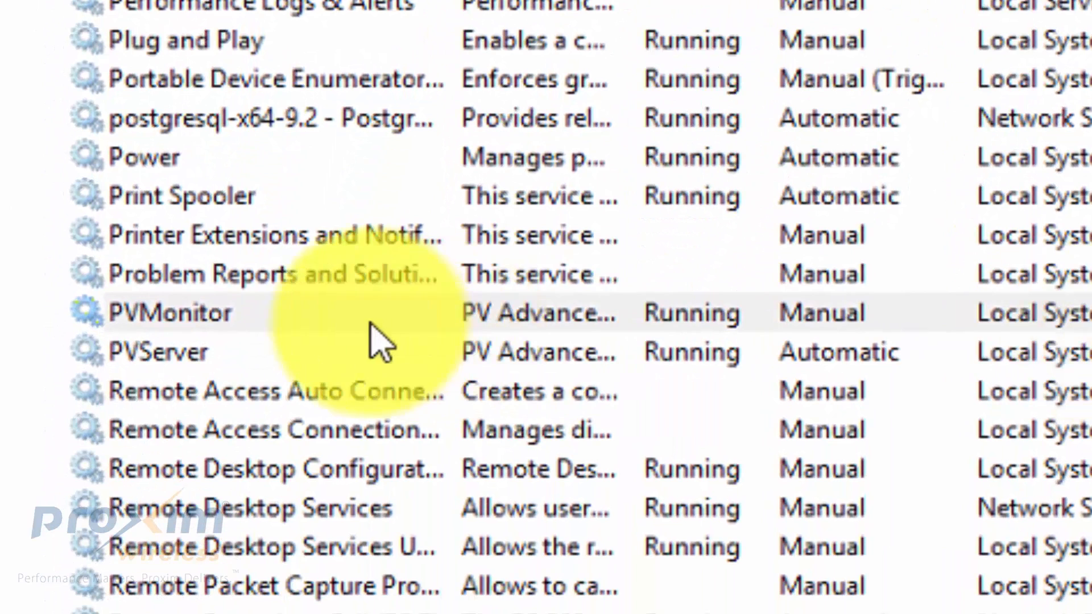
right_click(255, 321)
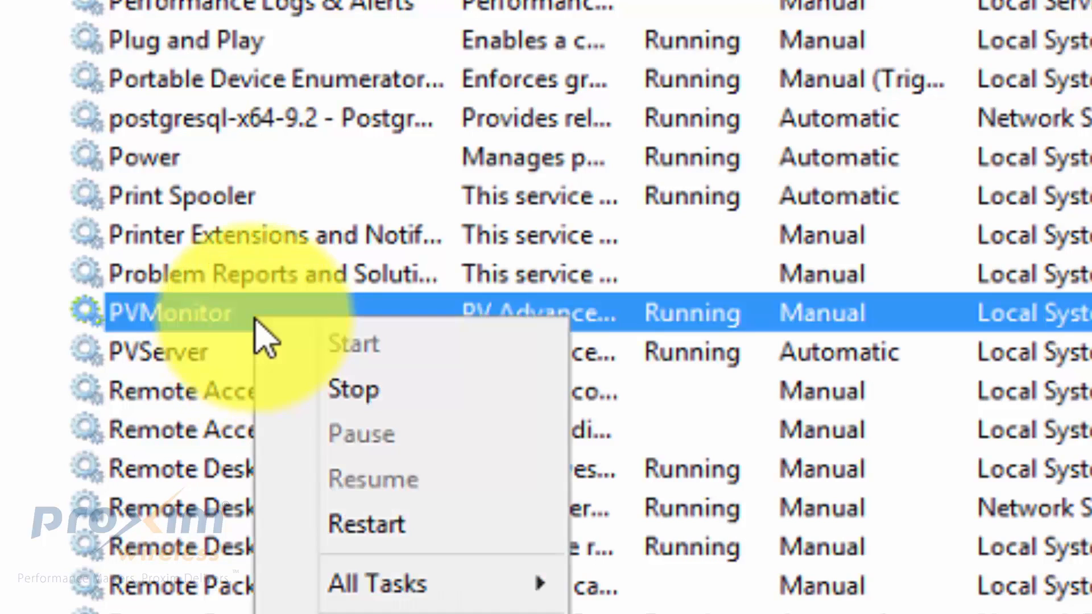
left_click(352, 390)
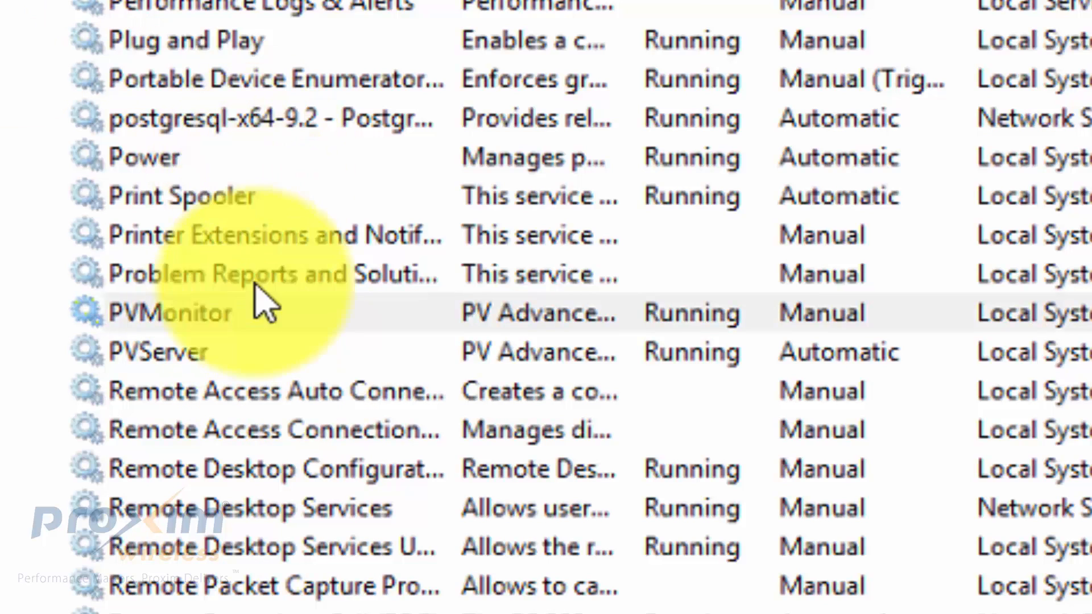
left_click(214, 364)
right_click(215, 364)
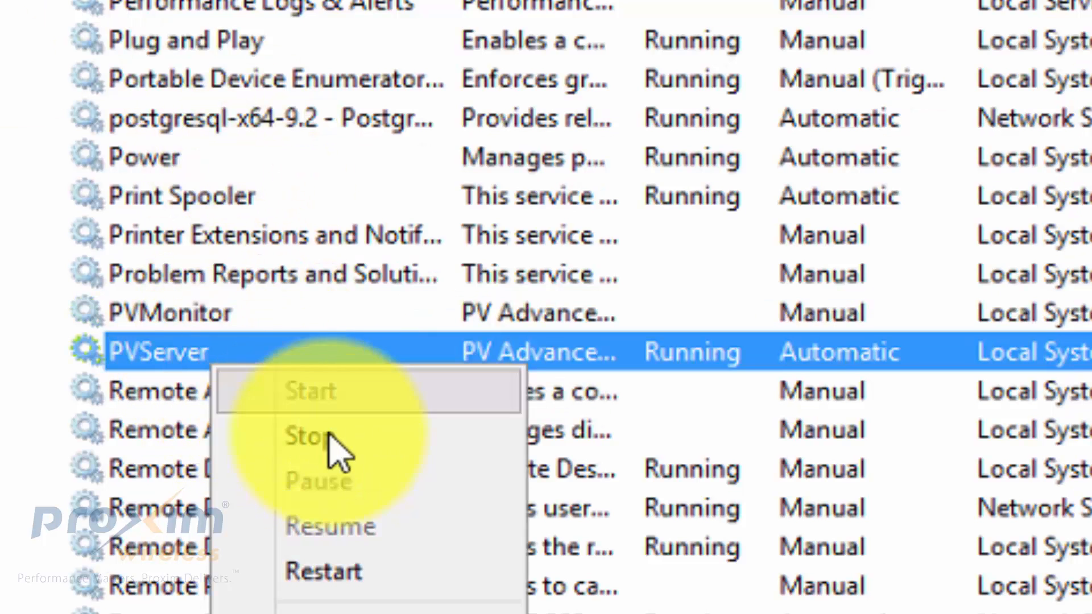
left_click(332, 444)
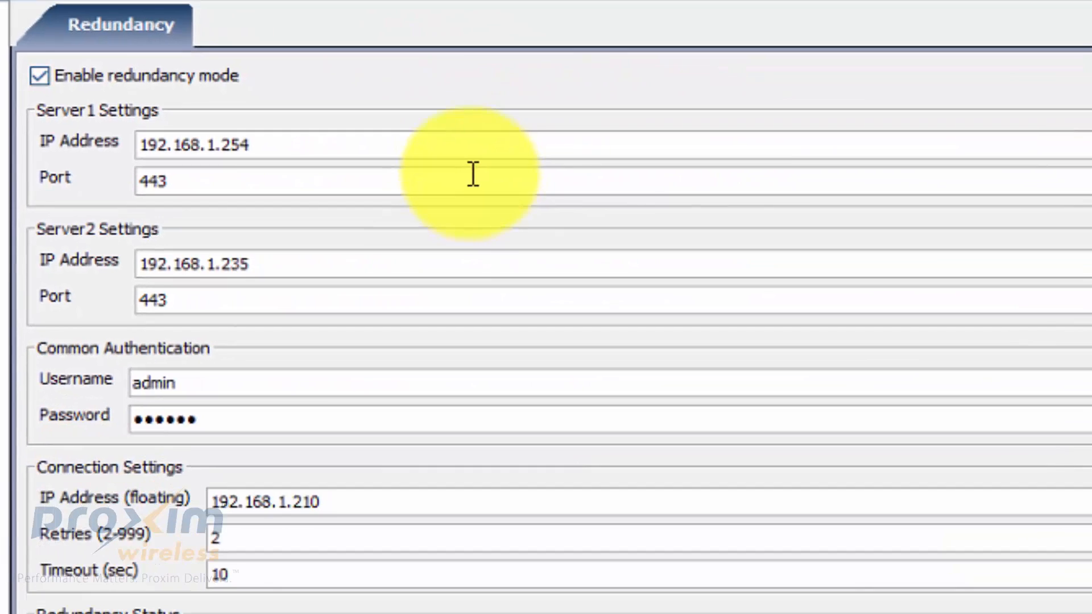
Check the server IP addresses, common username and password, and floating IP address in the redundancy settings
left_click(316, 151)
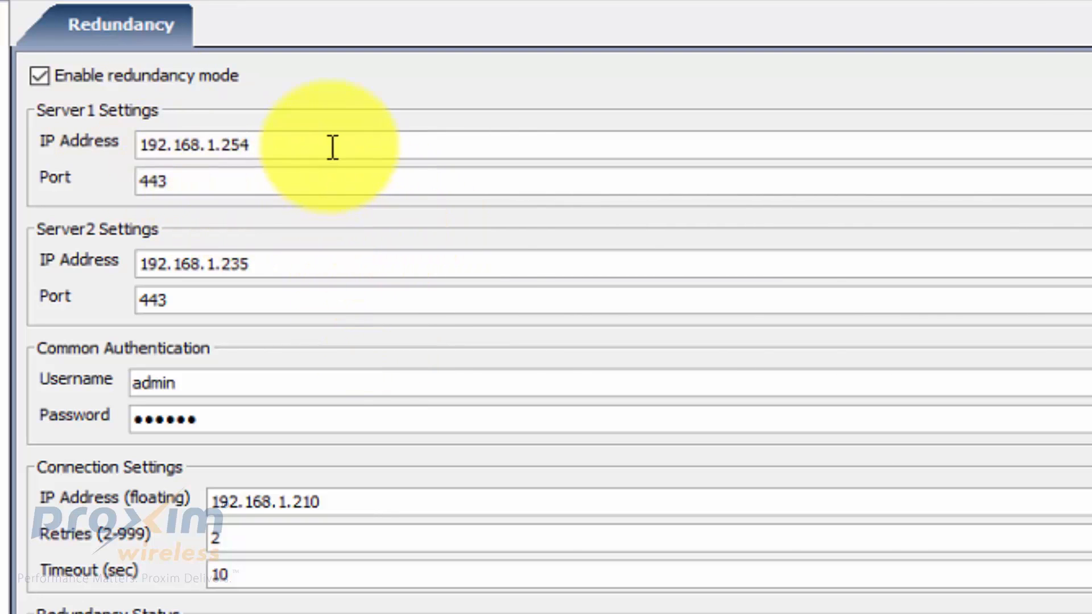
left_click_drag(157, 146, 134, 147)
left_click(302, 146)
left_click_drag(364, 265, 108, 254)
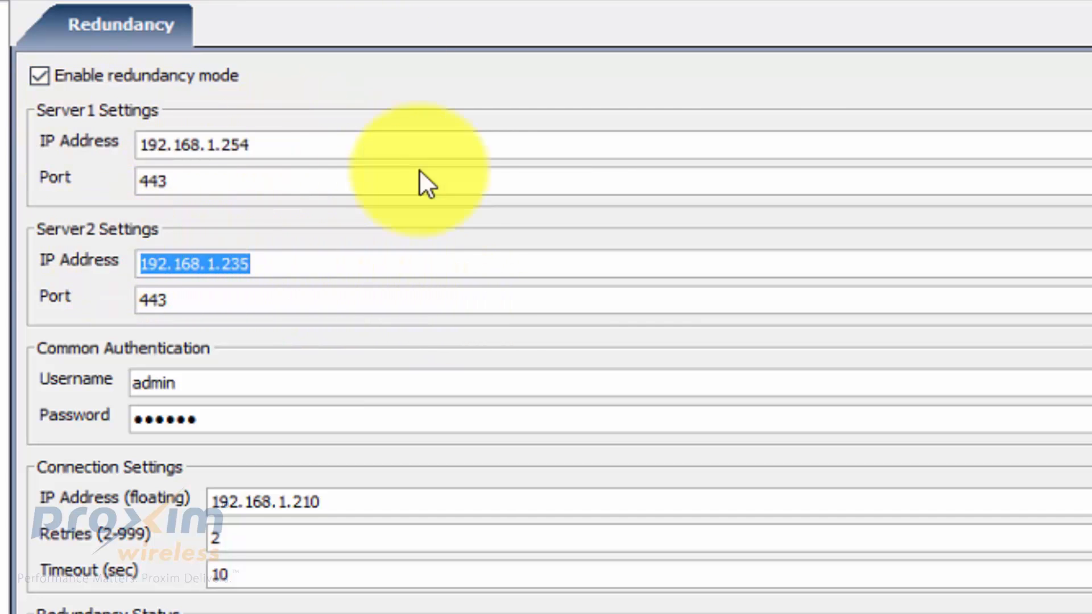
left_click(319, 391)
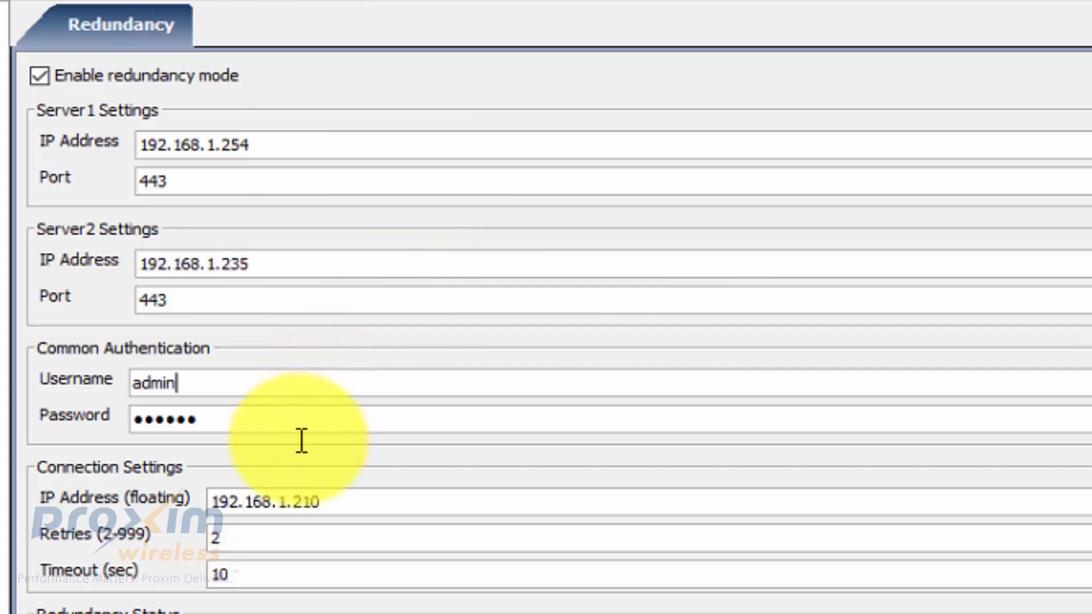
left_click(273, 427)
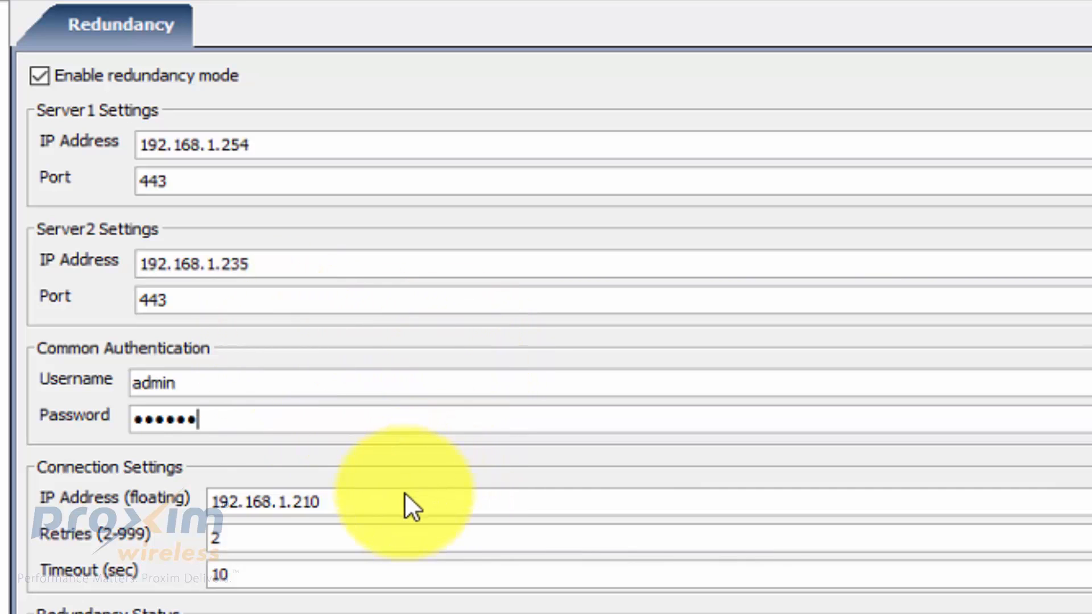
left_click_drag(407, 503, 110, 500)
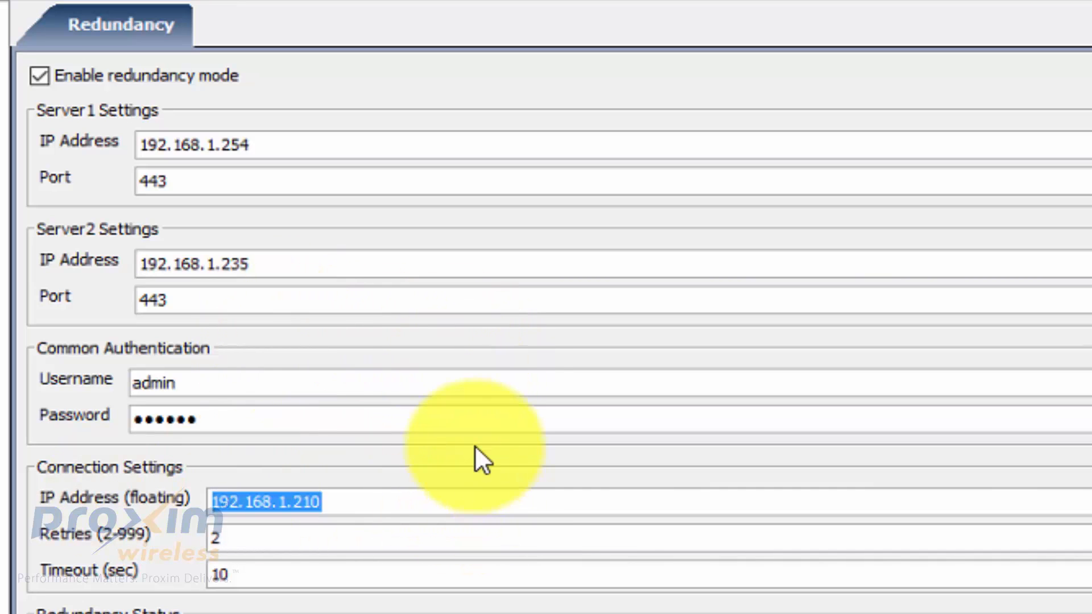
left_click(463, 508)
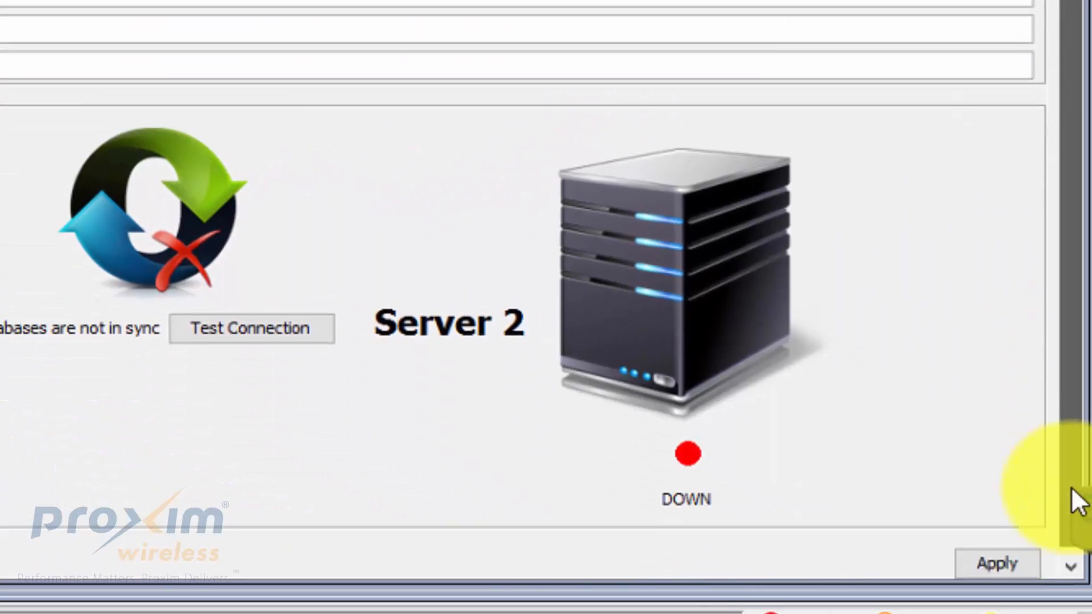
Apply the redundancy settings and acknowledge the server service restart message
left_click(1001, 553)
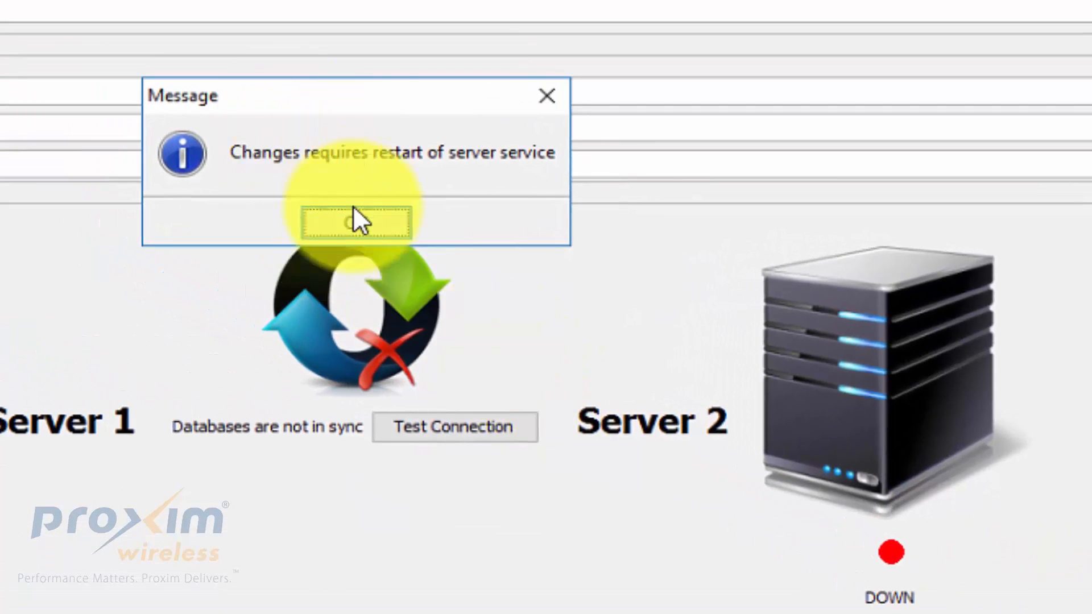
left_click(379, 224)
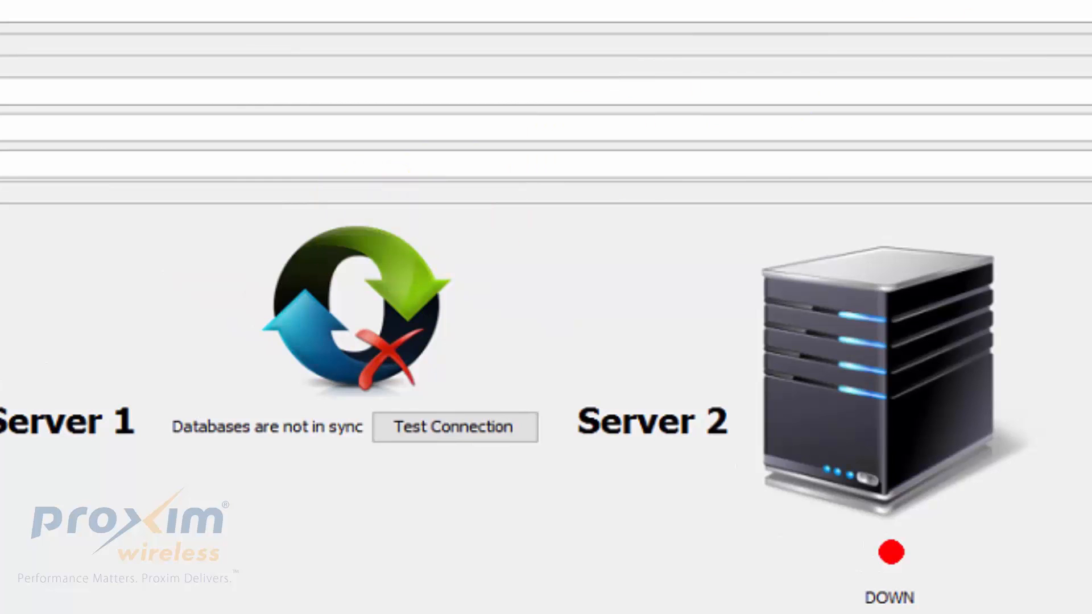
left_click(190, 205)
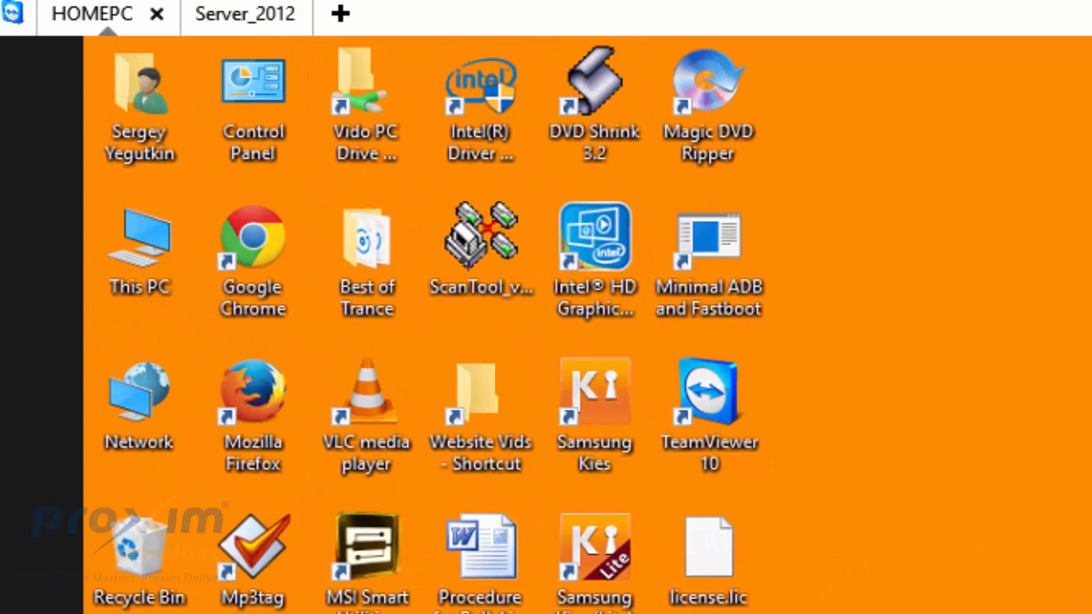
Switch to the Server_2012 remote session and start the PVMonitor and PVServer services
left_click(257, 9)
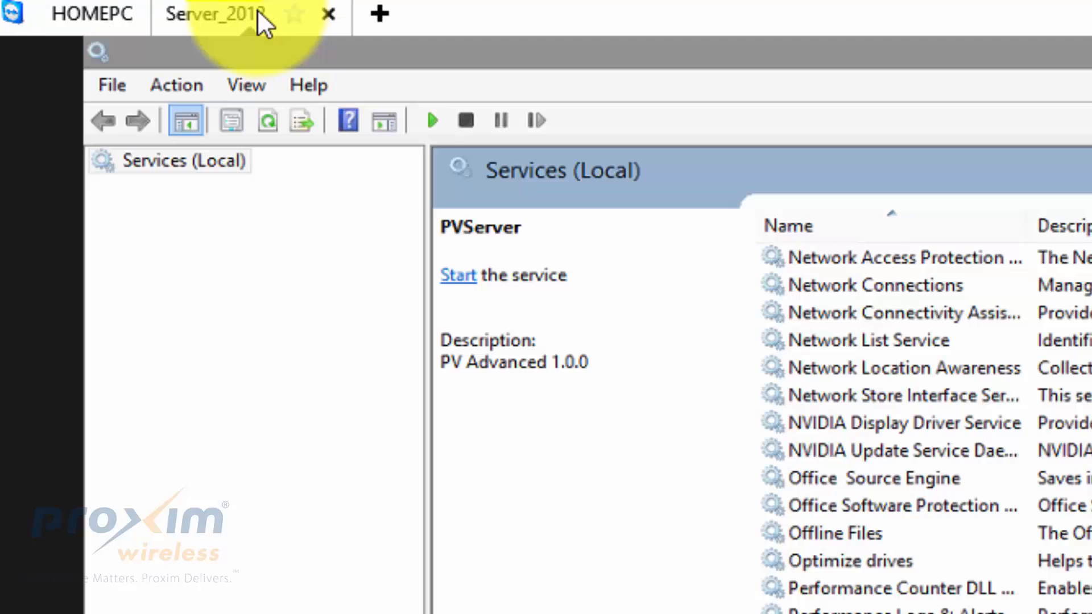
left_click(585, 603)
right_click(312, 273)
left_click(304, 202)
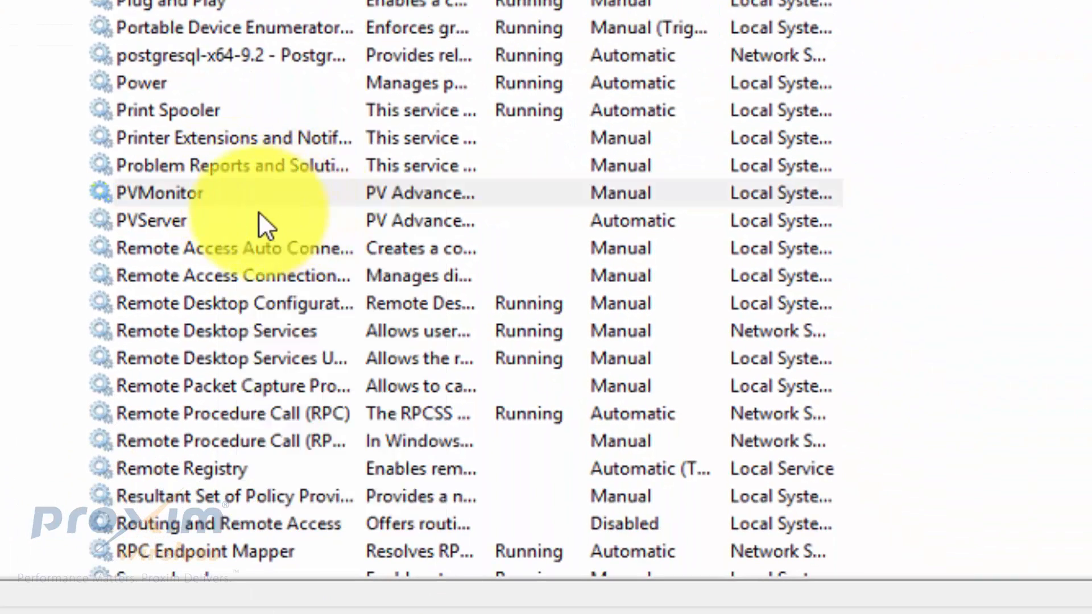
left_click(237, 221)
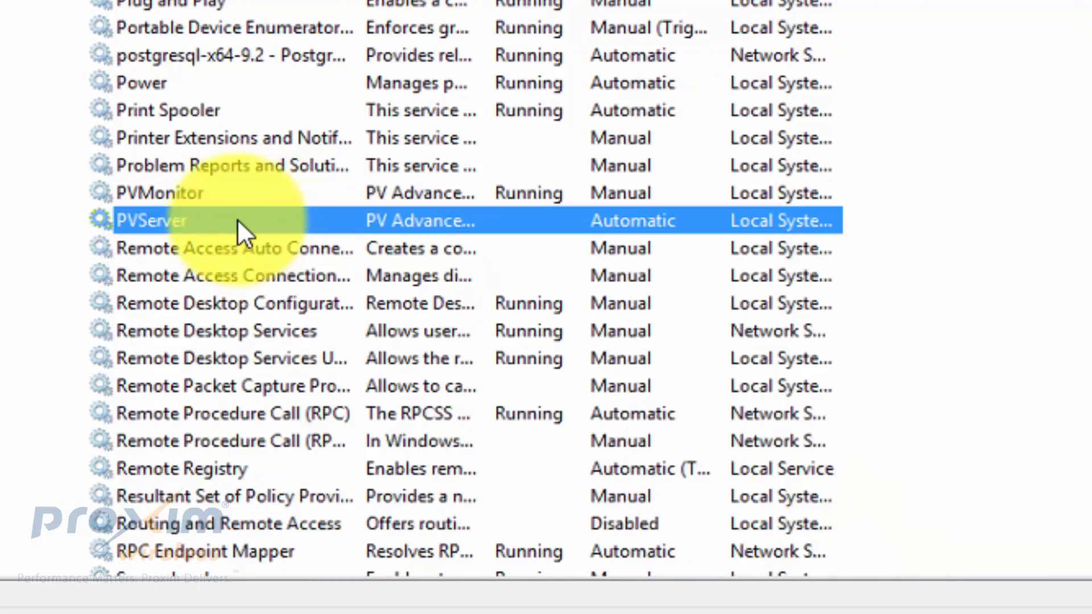
right_click(275, 217)
left_click(279, 228)
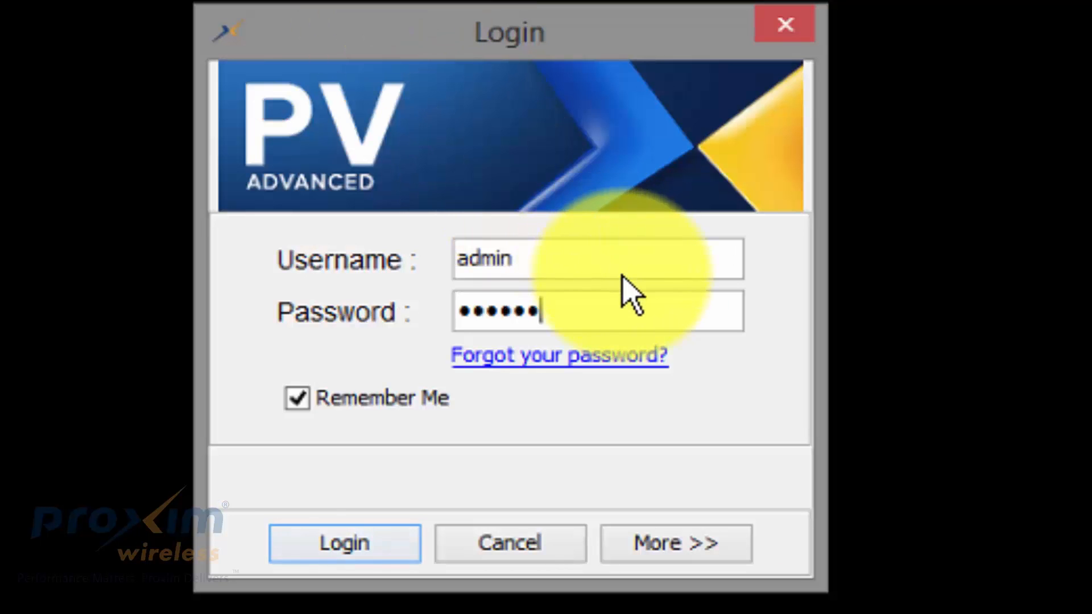
Log in to PV Advanced with the remembered credentials and review the server addresses, common authentication and floating IP in the redundancy settings
left_click(343, 545)
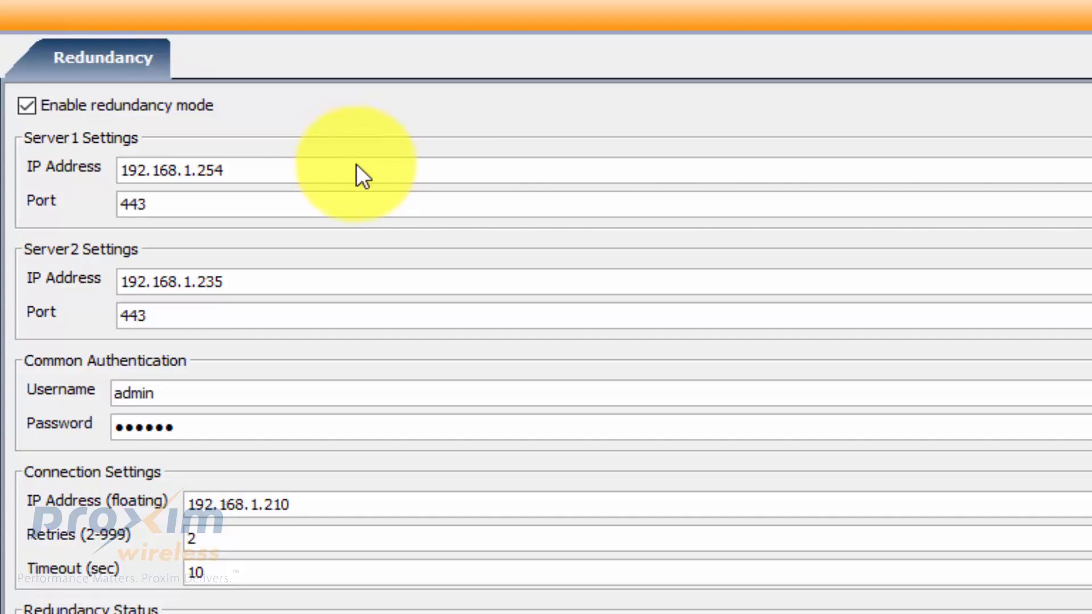
left_click(357, 166)
double_click(142, 172)
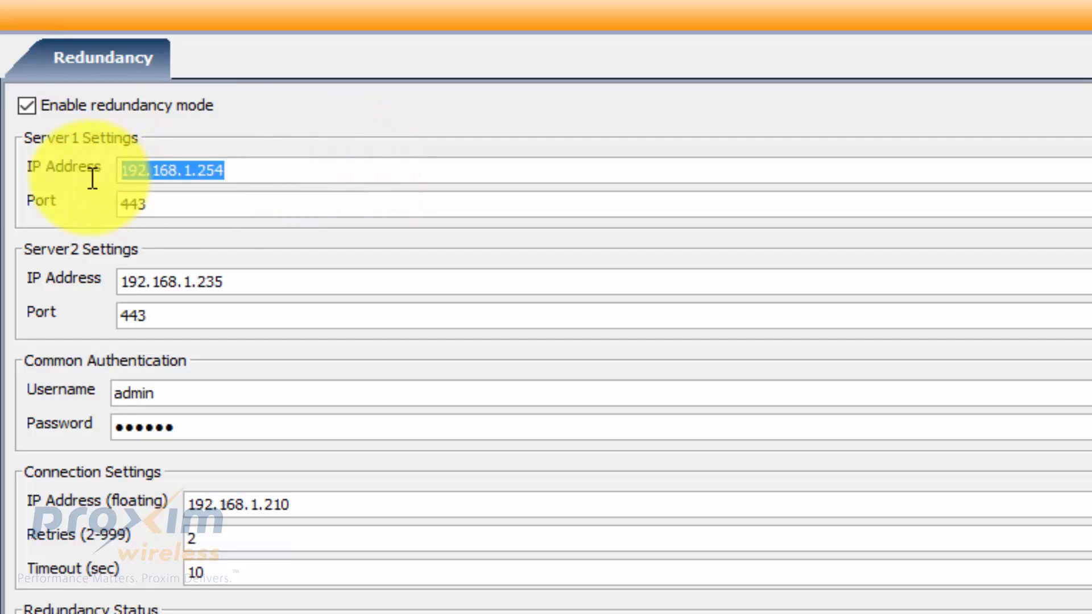
left_click_drag(273, 288, 117, 279)
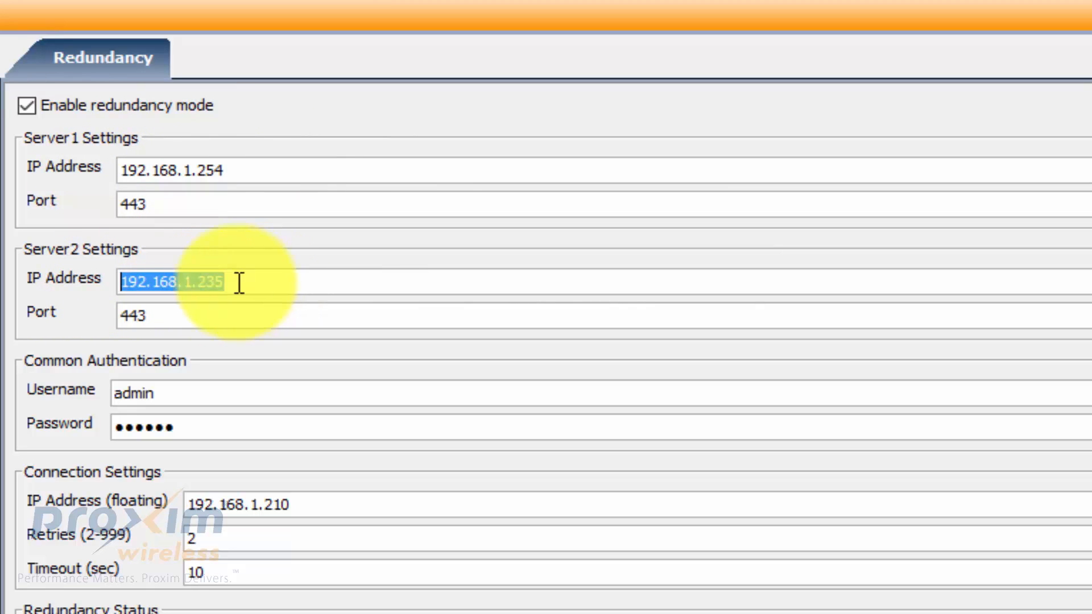
left_click(285, 322)
left_click(274, 398)
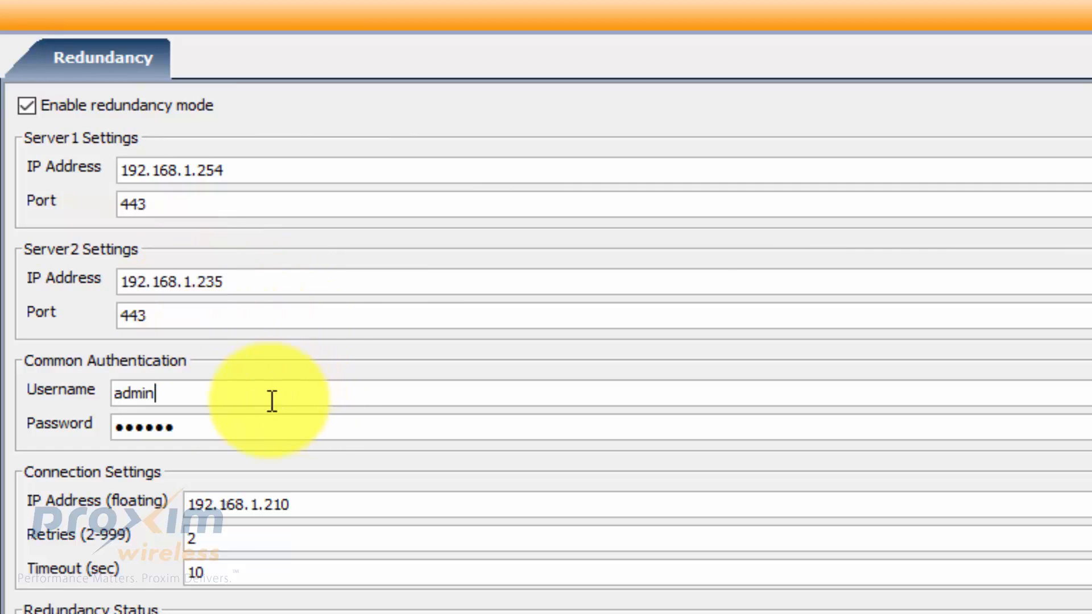
left_click_drag(279, 435, 90, 424)
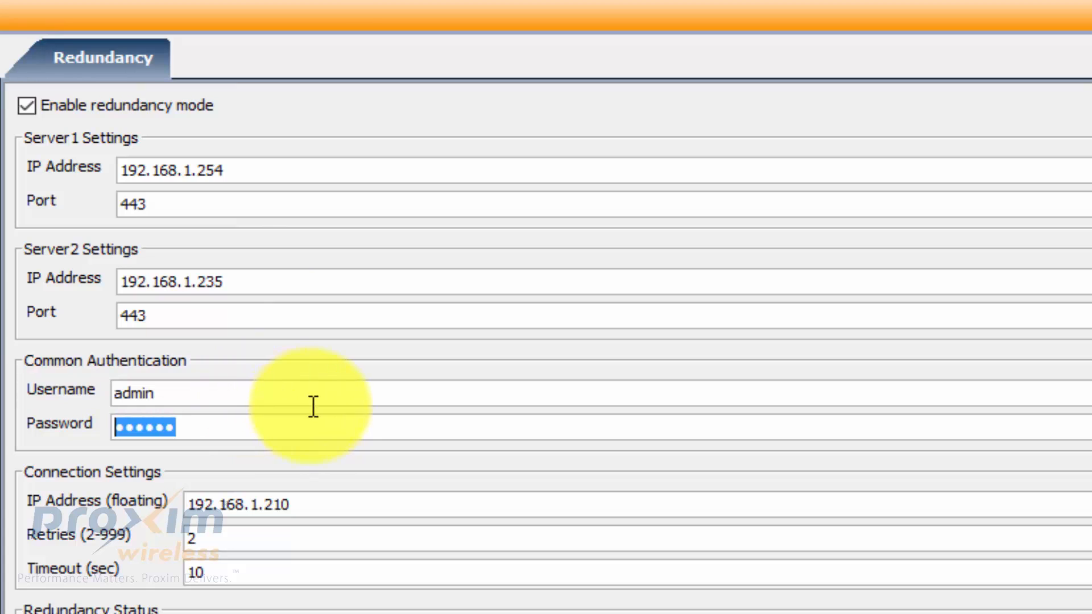
double_click(339, 510)
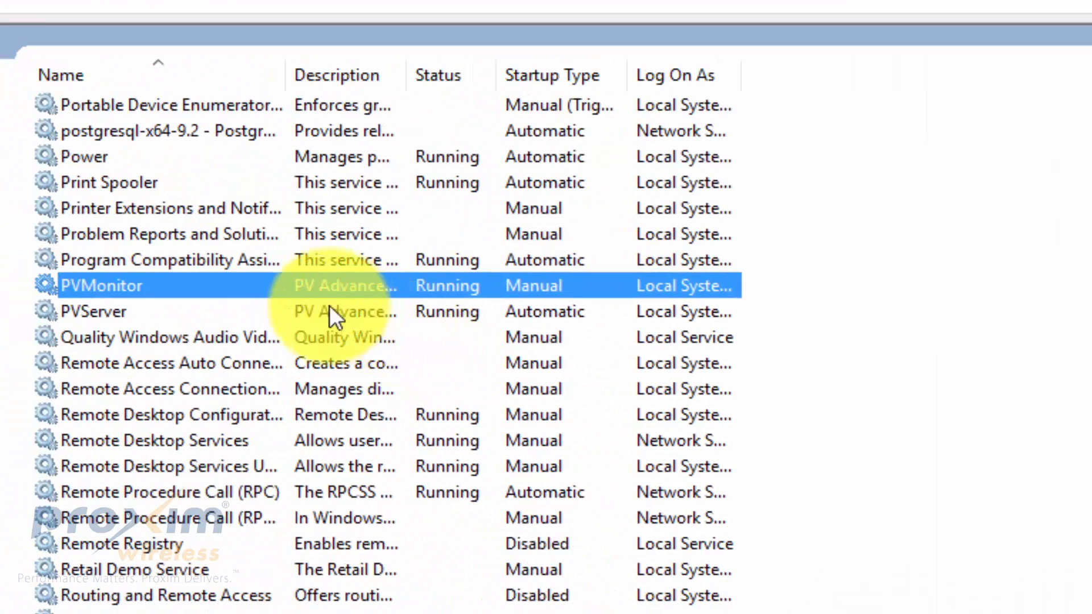
right_click(169, 284)
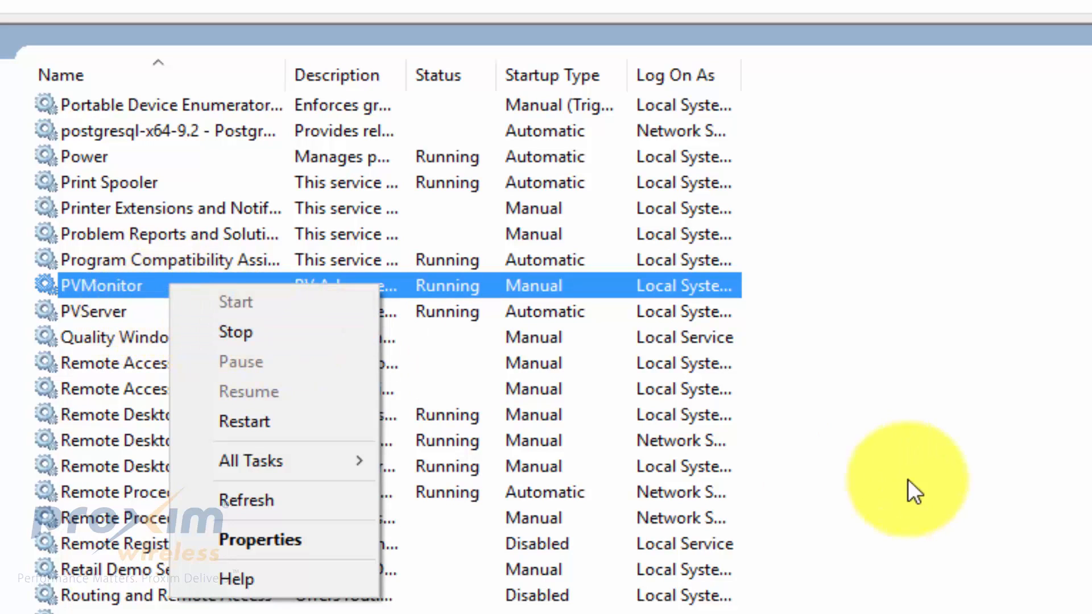
left_click(908, 478)
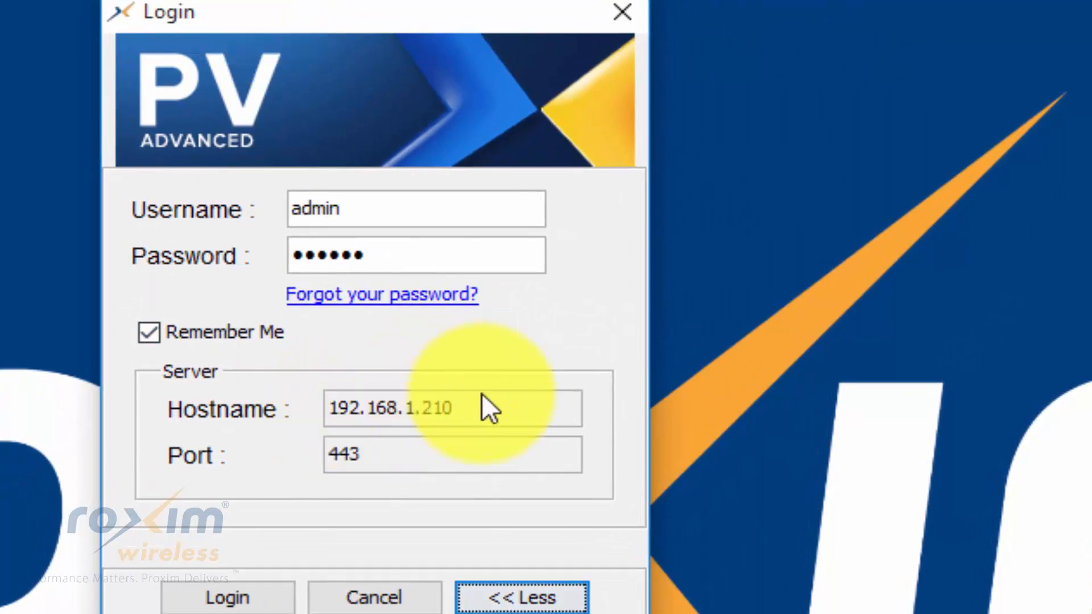
Log in to PV Advanced through the floating IP address 192.168.1.210 and open the administration server settings
left_click(483, 404)
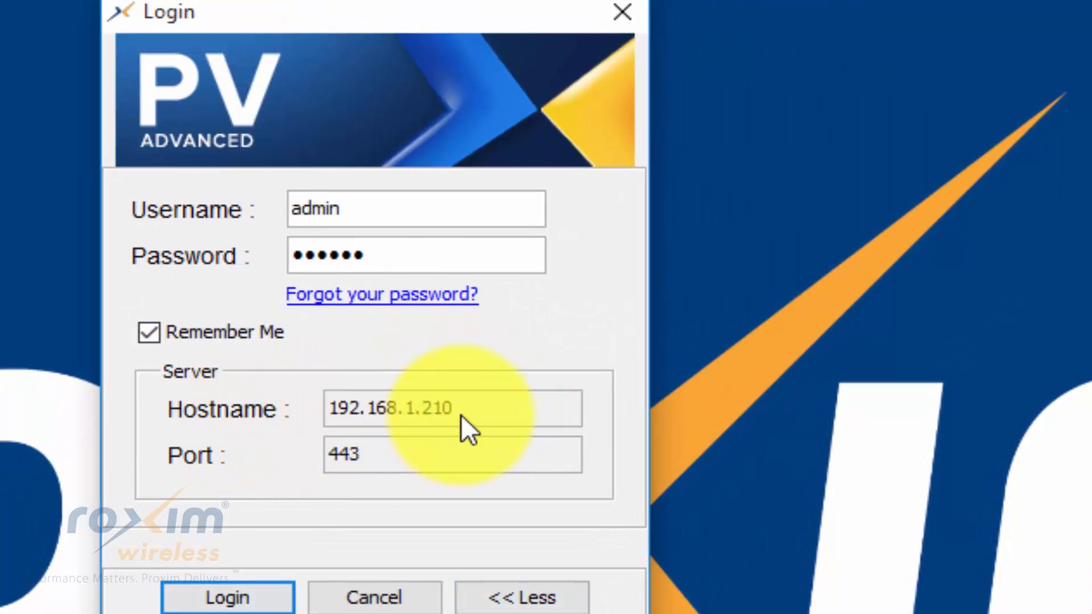
left_click(224, 602)
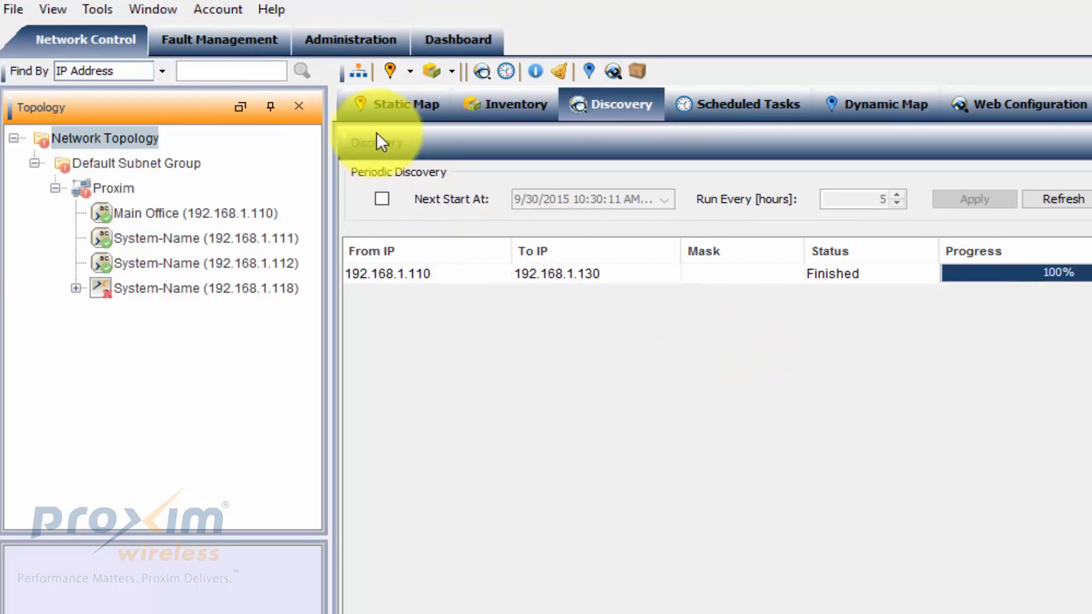
left_click(351, 39)
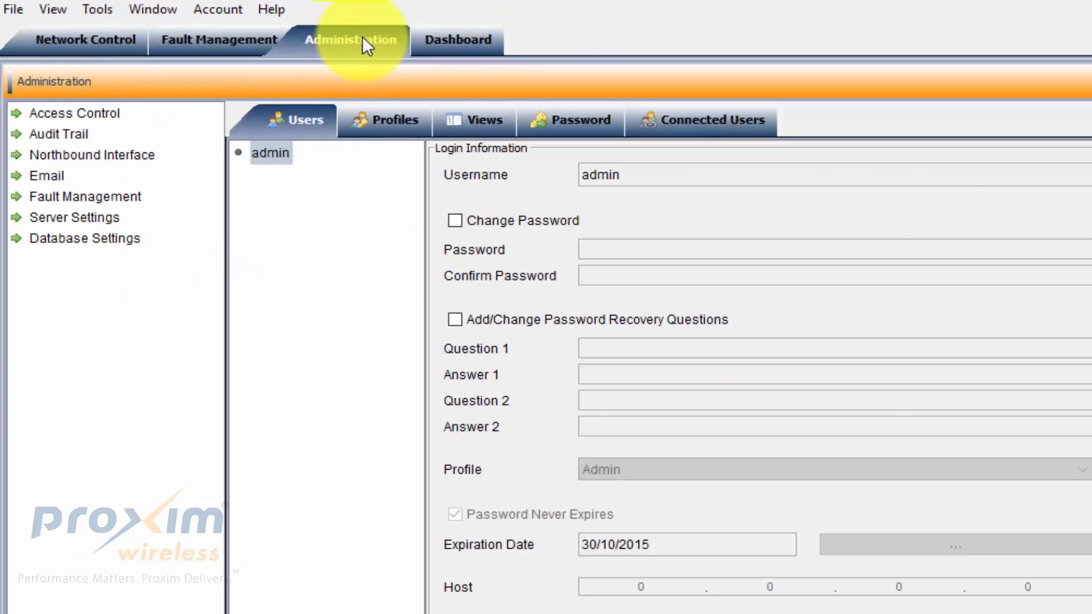
left_click(103, 222)
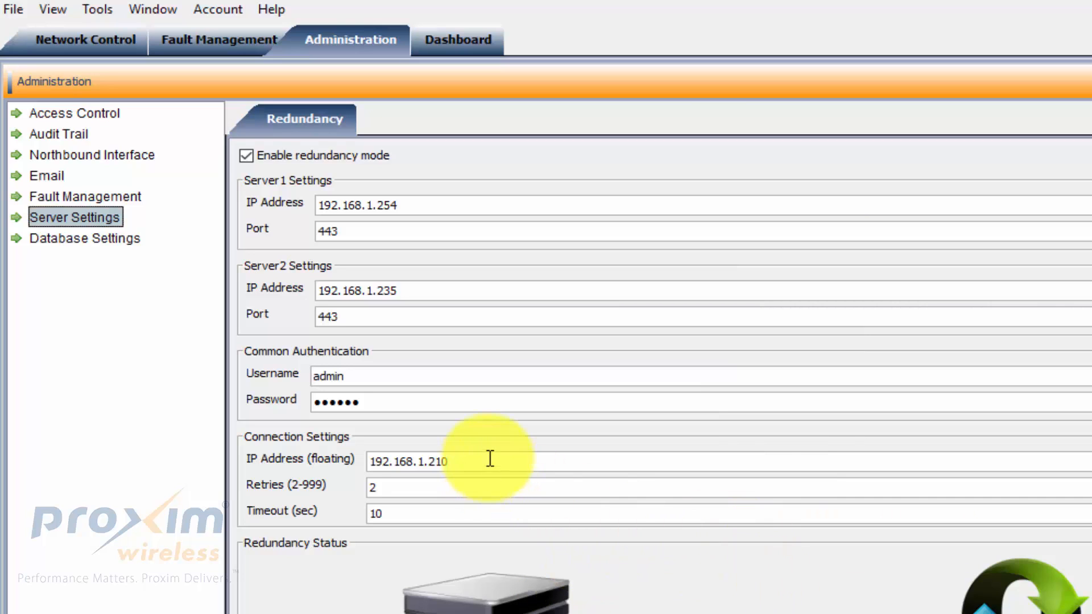
Check the floating IP address, test the connection between the two redundant servers, and dismiss the result message
left_click_drag(490, 458, 352, 455)
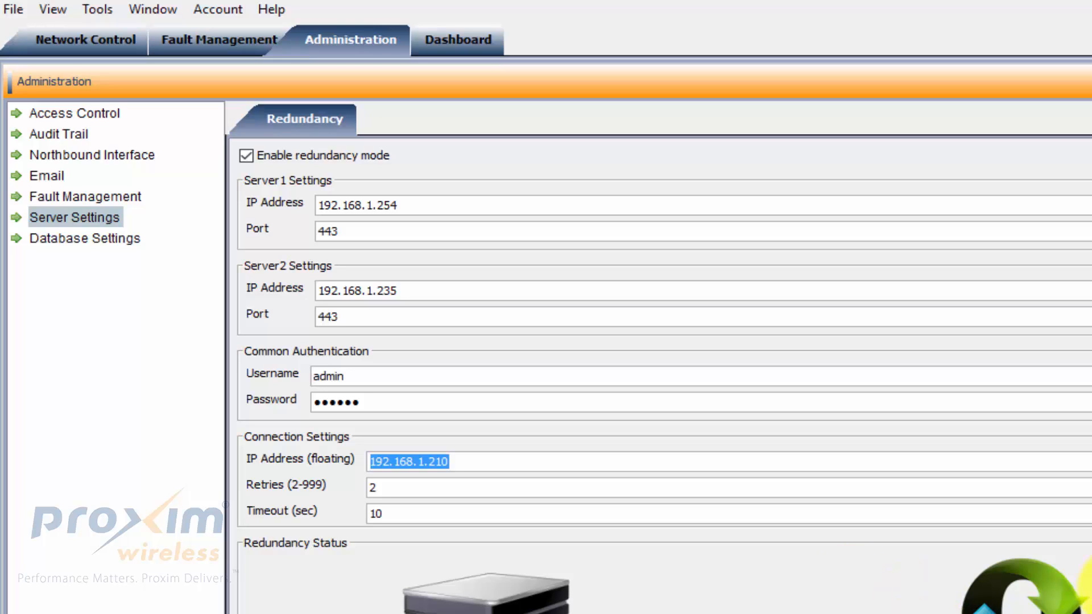
left_click(488, 466)
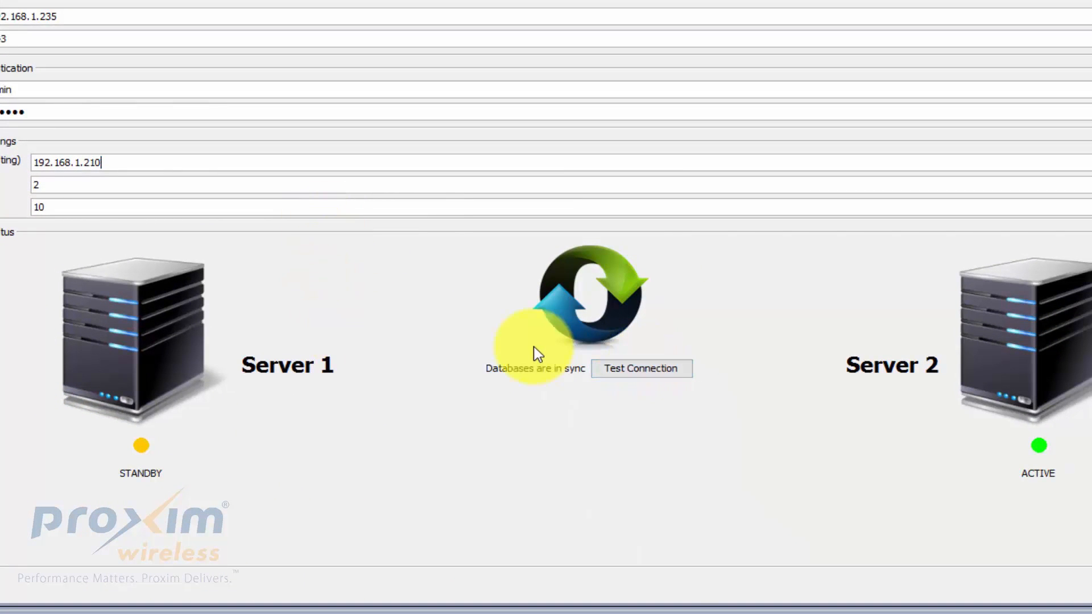
left_click(624, 367)
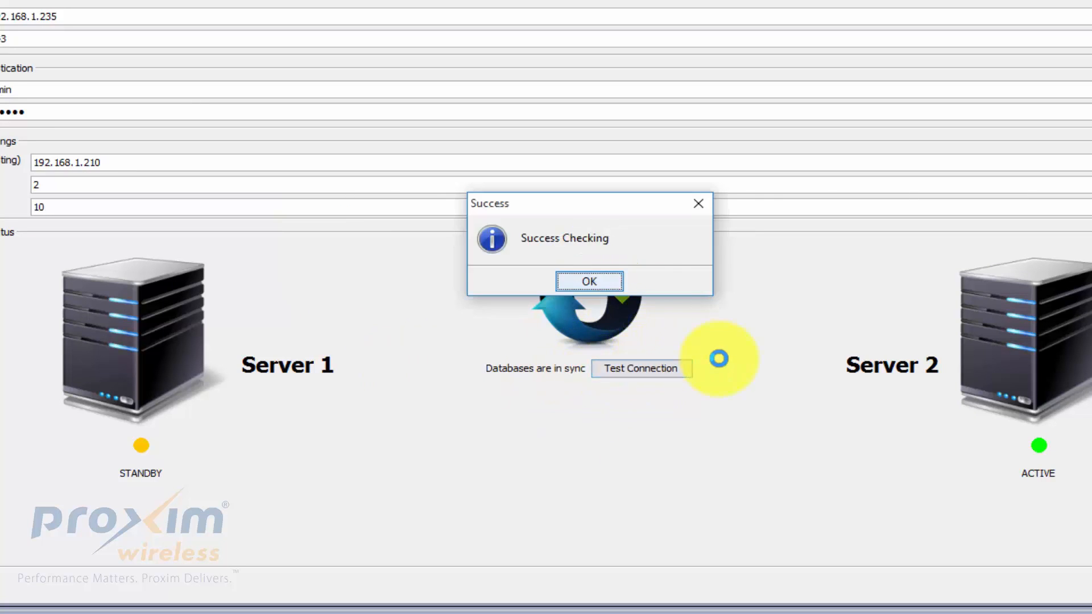
left_click_drag(600, 210, 595, 155)
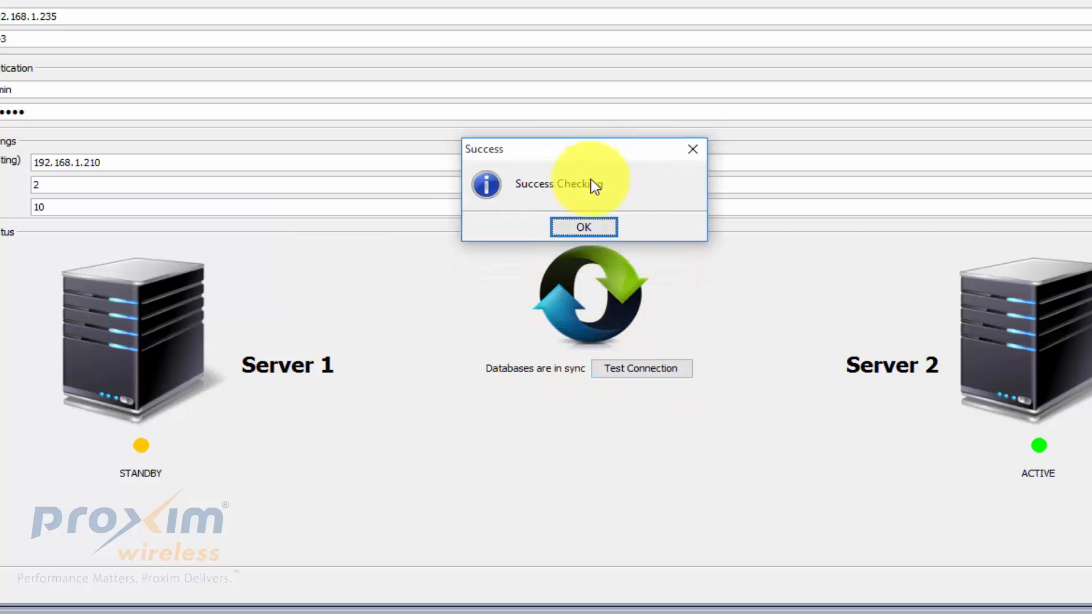
left_click(566, 226)
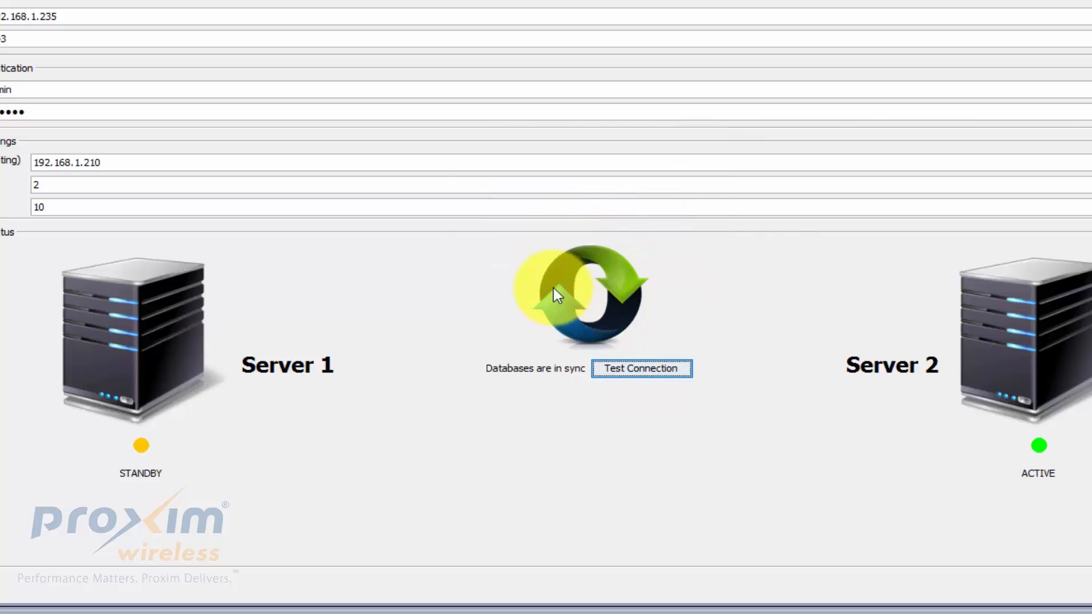